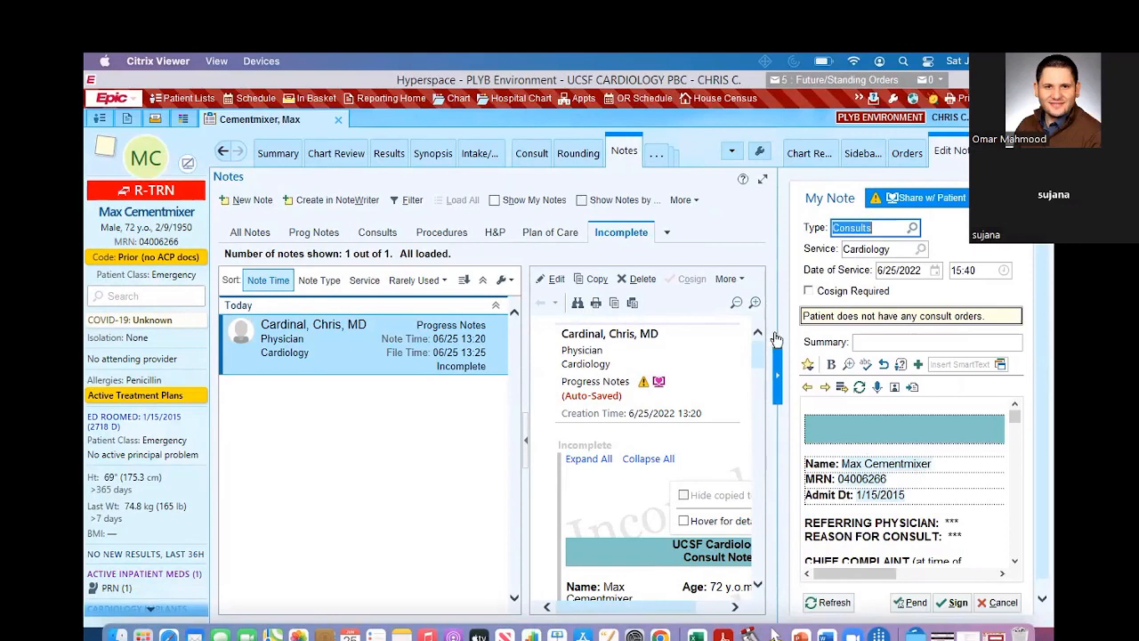
Step: Widen the note editor and review the cardiology consult template from the patient header through Assessment & Plan to the signature block
left_click_drag(777, 337, 561, 346)
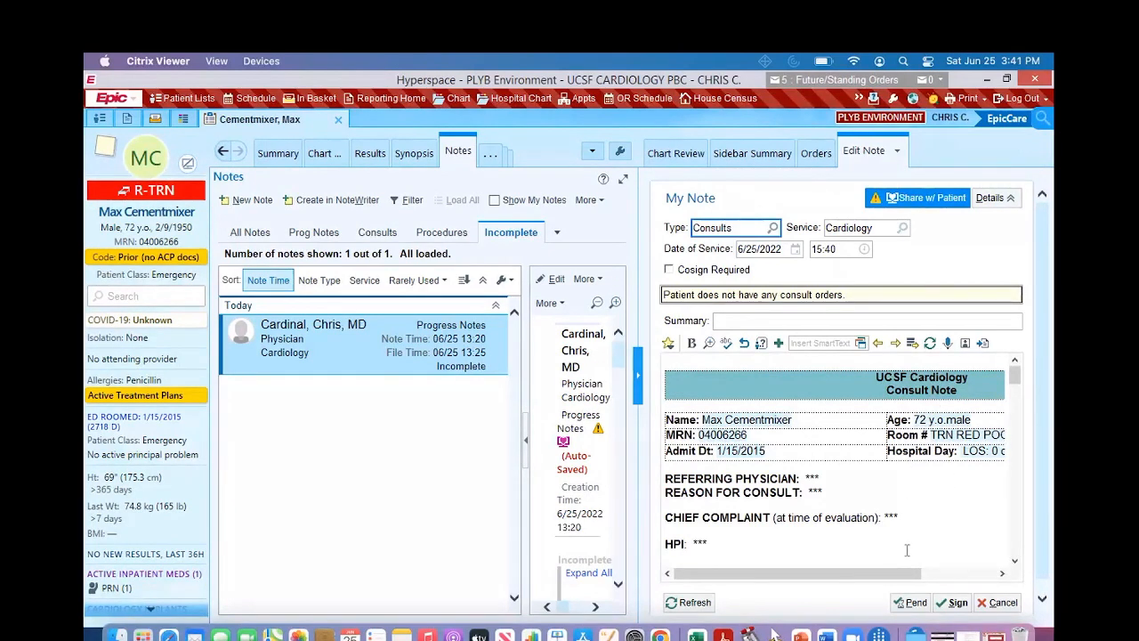
scroll(907, 548, "down", 3)
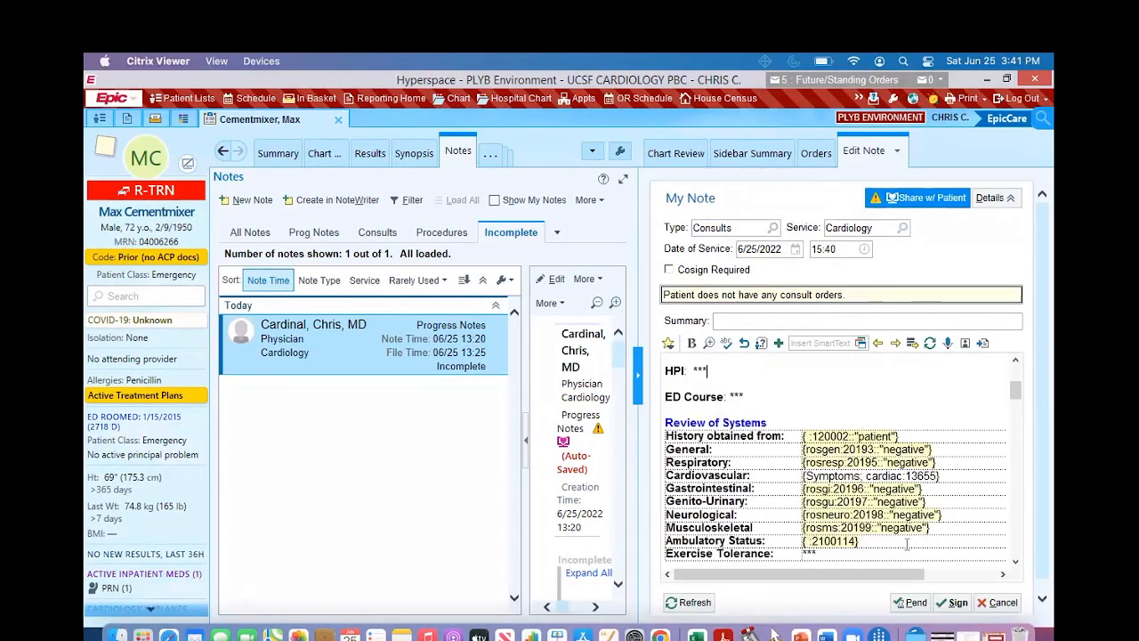
scroll(907, 543, "up", 3)
scroll(907, 544, "down", 3)
scroll(853, 510, "down", 2)
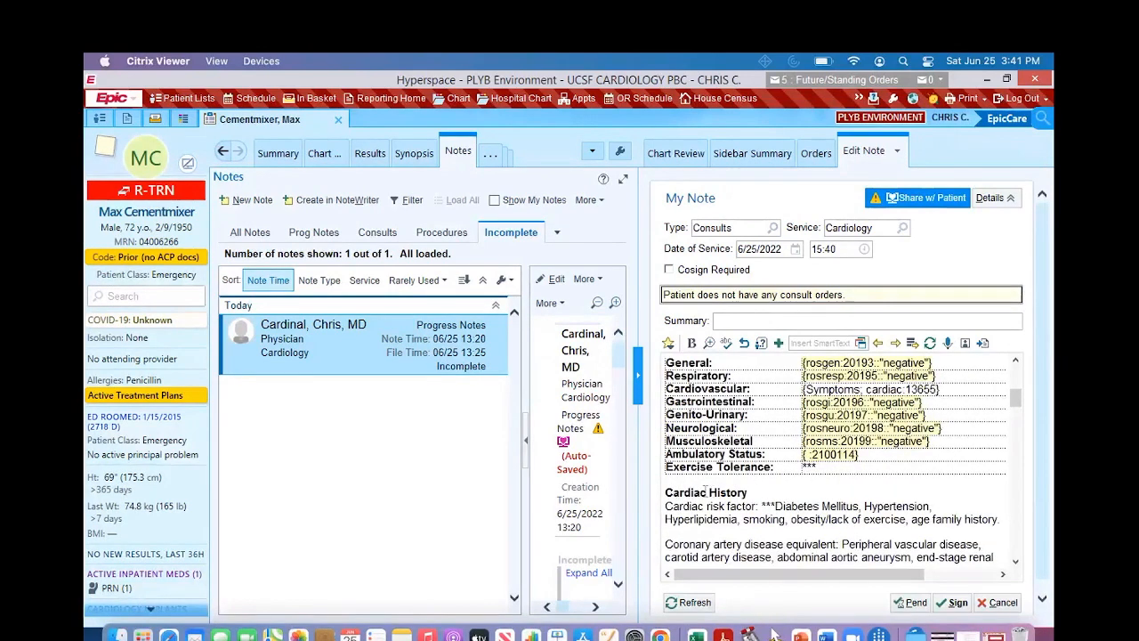
scroll(738, 518, "down", 4)
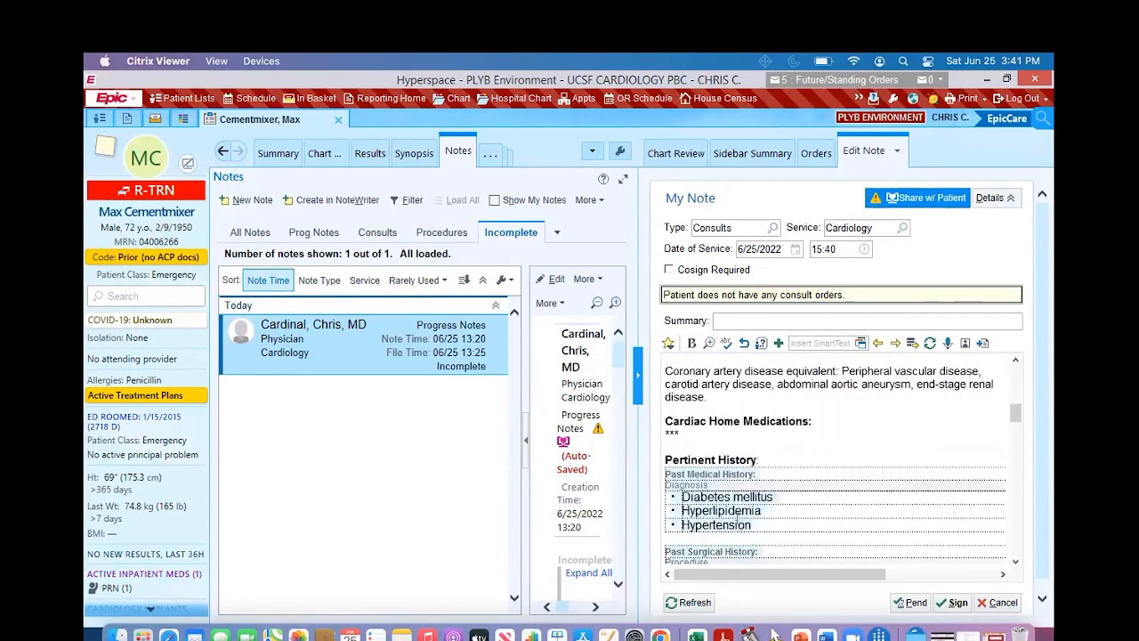
scroll(738, 518, "up", 2)
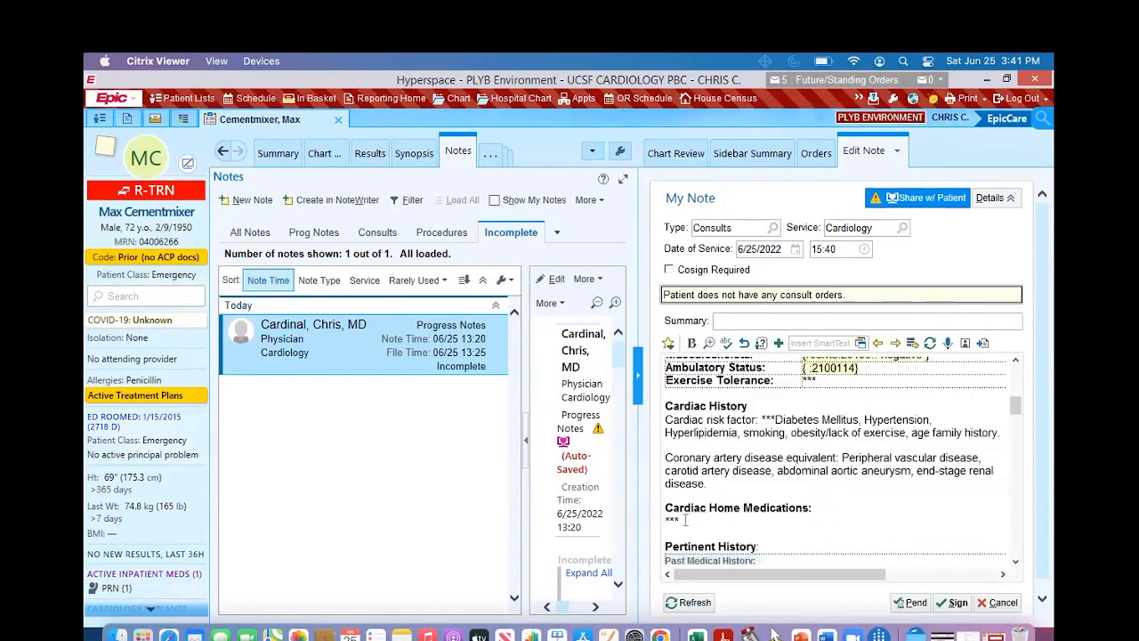
scroll(847, 518, "down", 10)
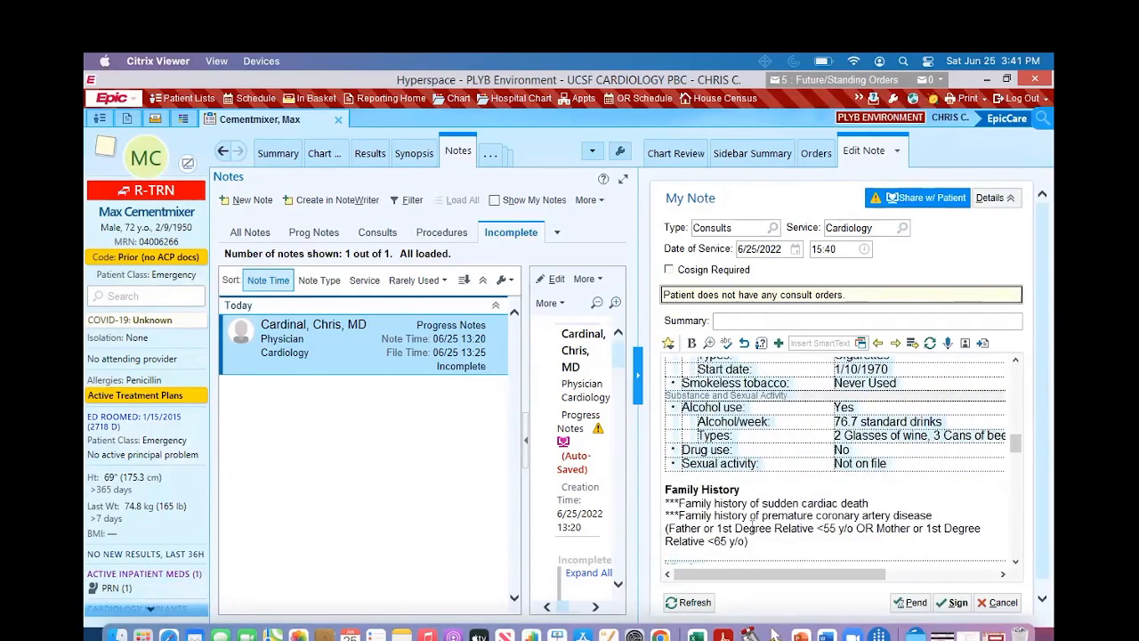
scroll(810, 548, "down", 3)
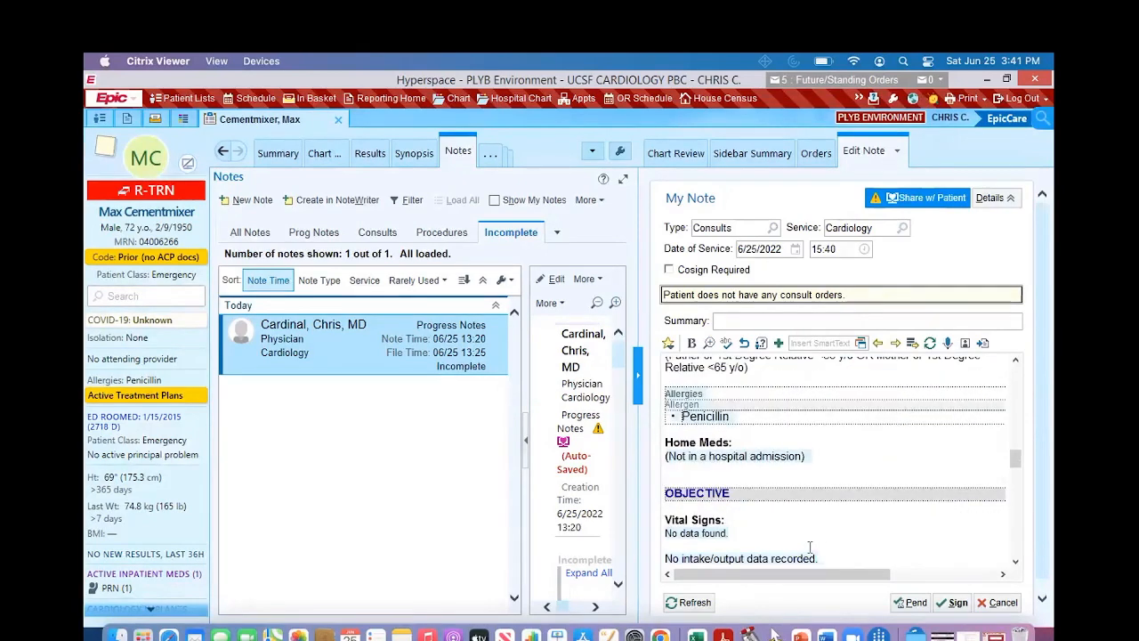
scroll(809, 547, "down", 5)
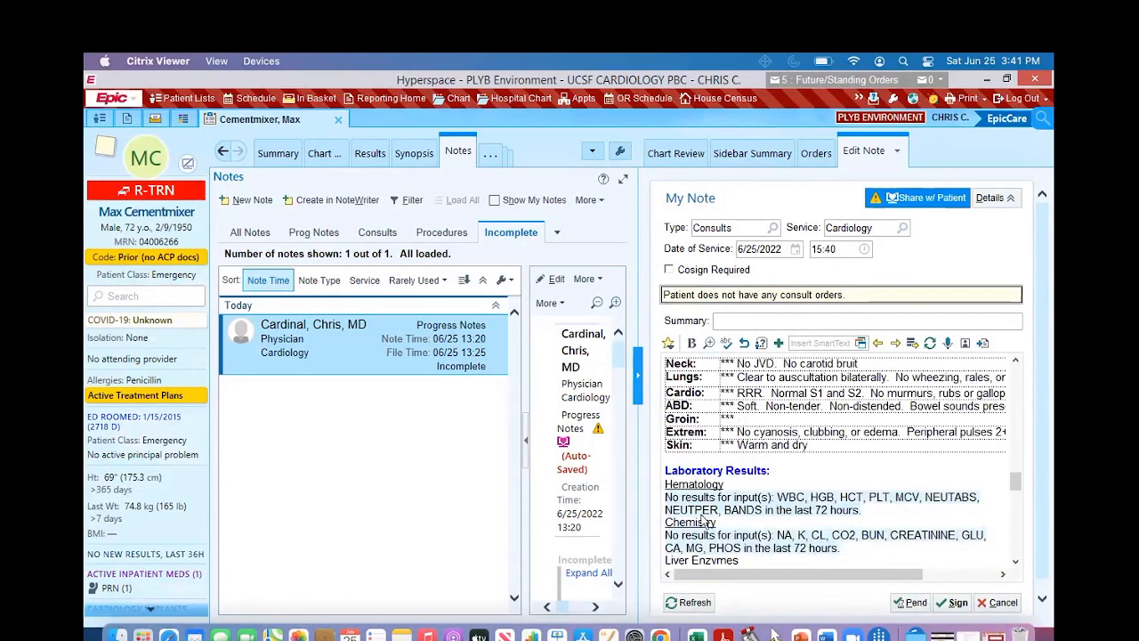
scroll(749, 517, "down", 6)
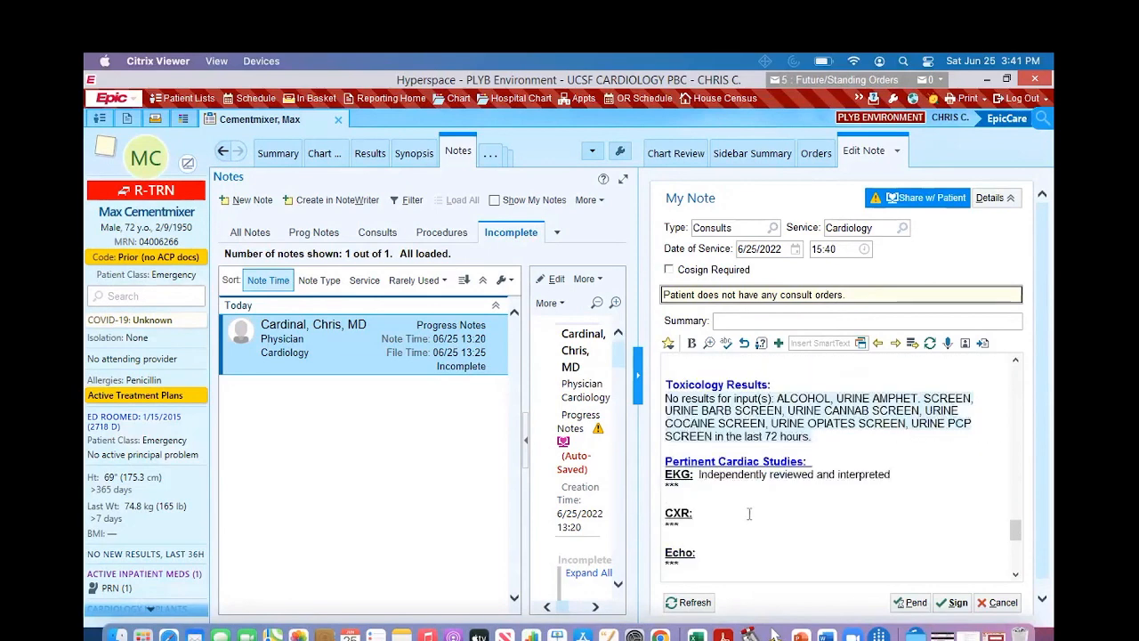
scroll(749, 513, "up", 2)
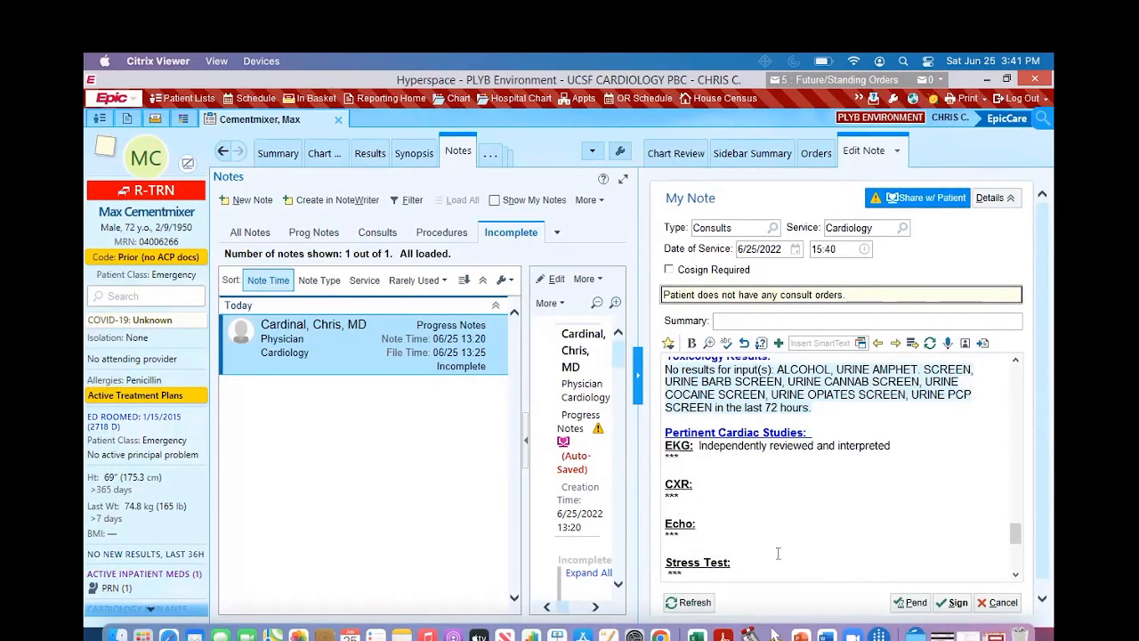
scroll(778, 554, "down", 2)
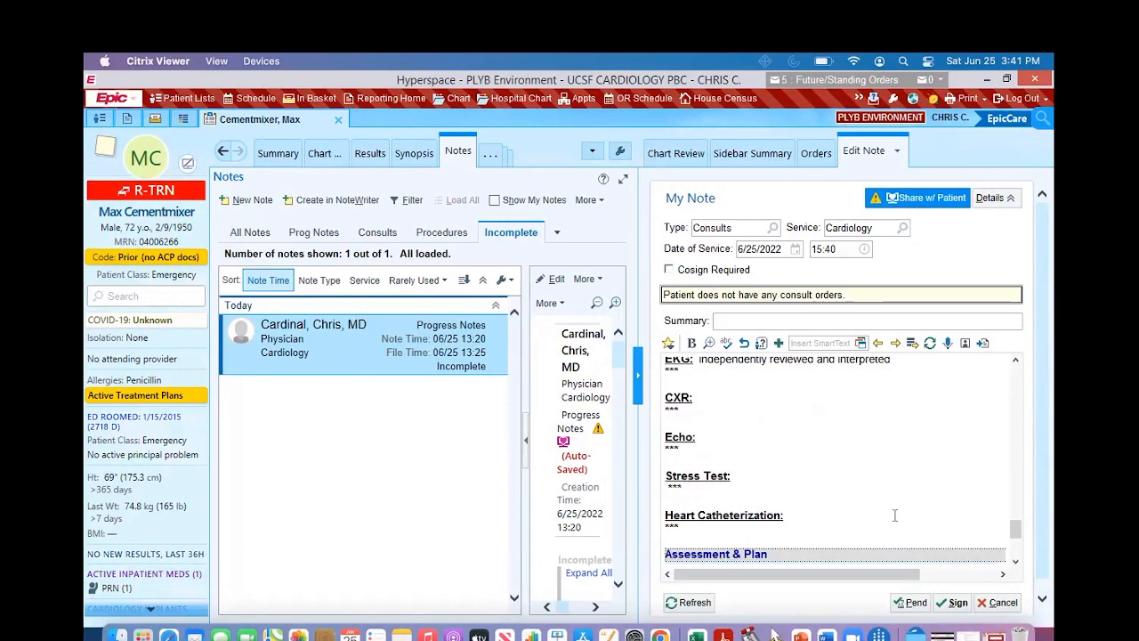
scroll(895, 516, "down", 5)
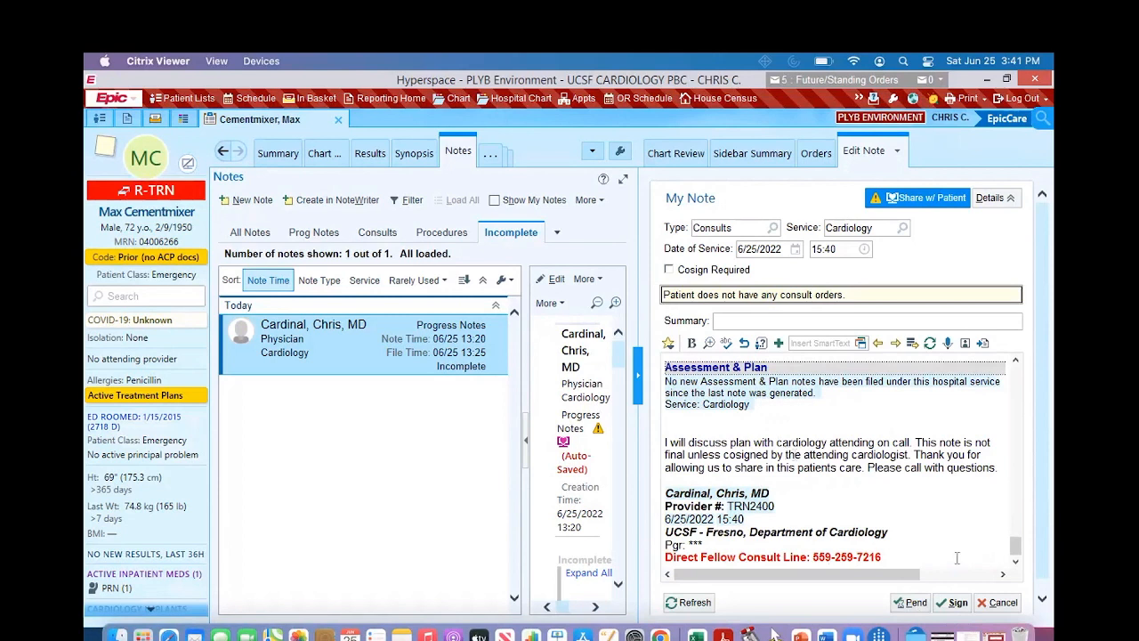
Step: Change the note type from Consults to Progress Notes
left_click(746, 230)
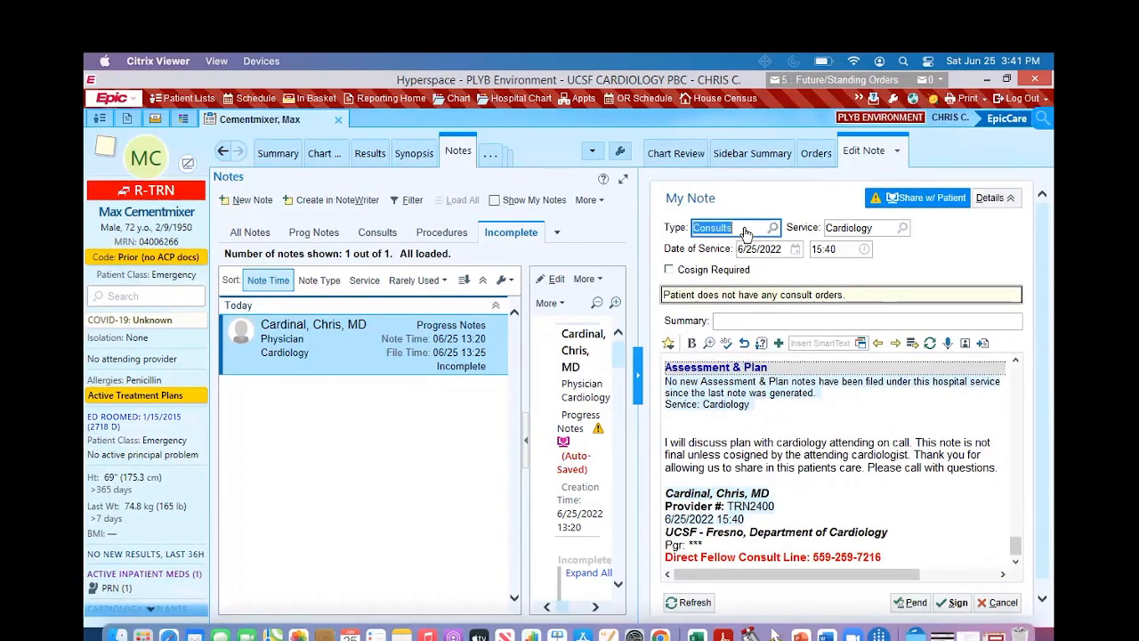
key("BackSpace")
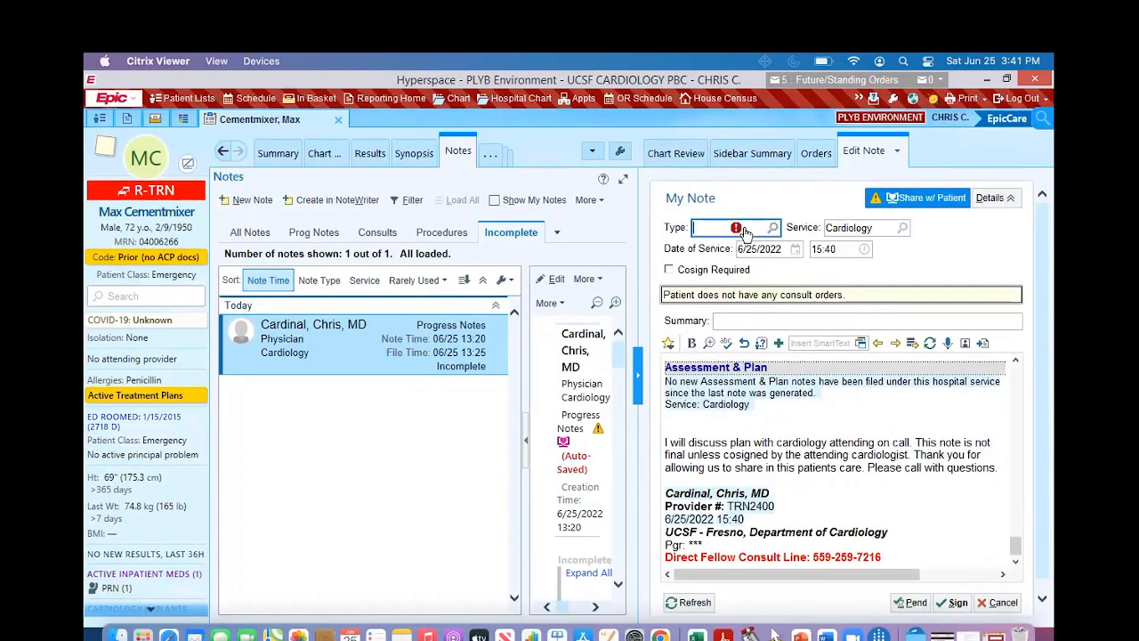
type("progre")
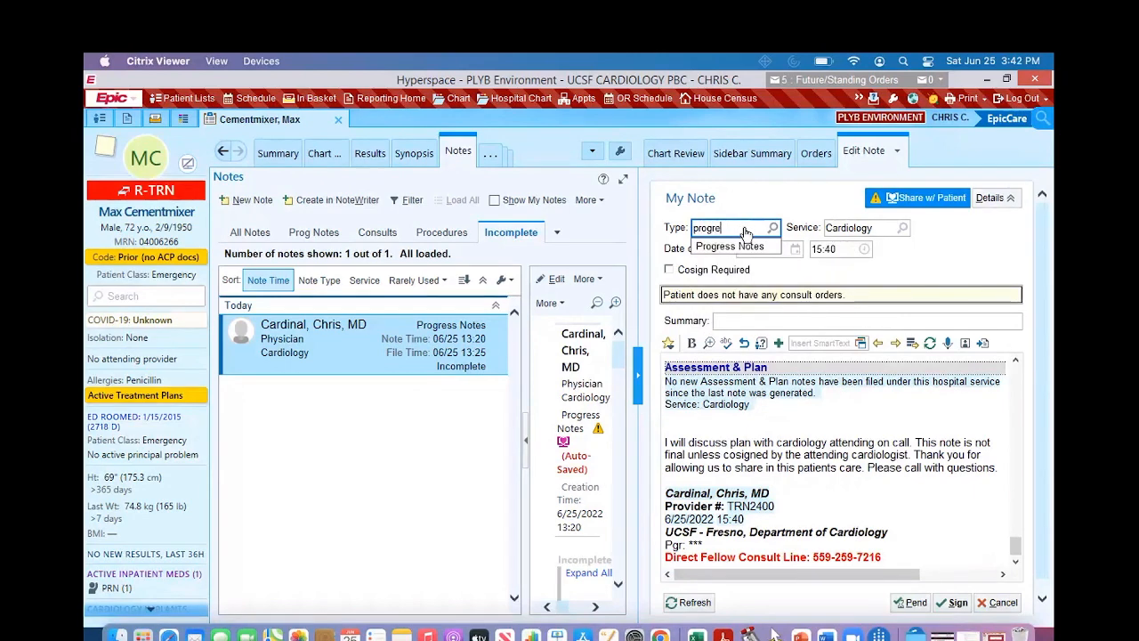
type("ss")
left_click(730, 251)
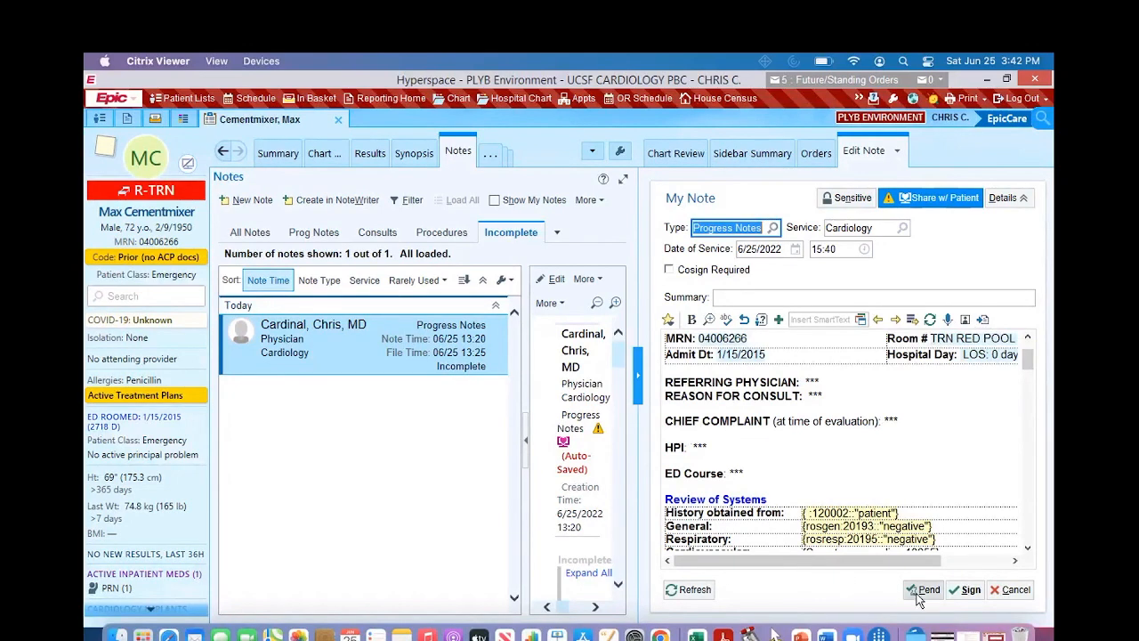
Step: Remove the unfilled template fields, keeping only the header and the Review of Systems heading, and sign the note
left_click(950, 596)
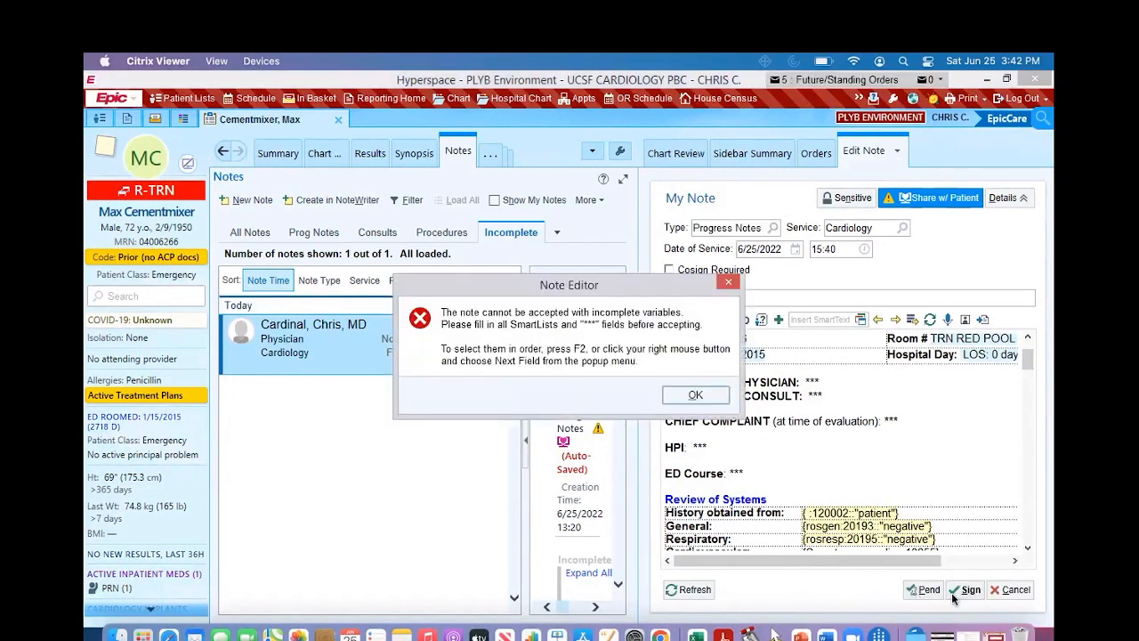
left_click(695, 396)
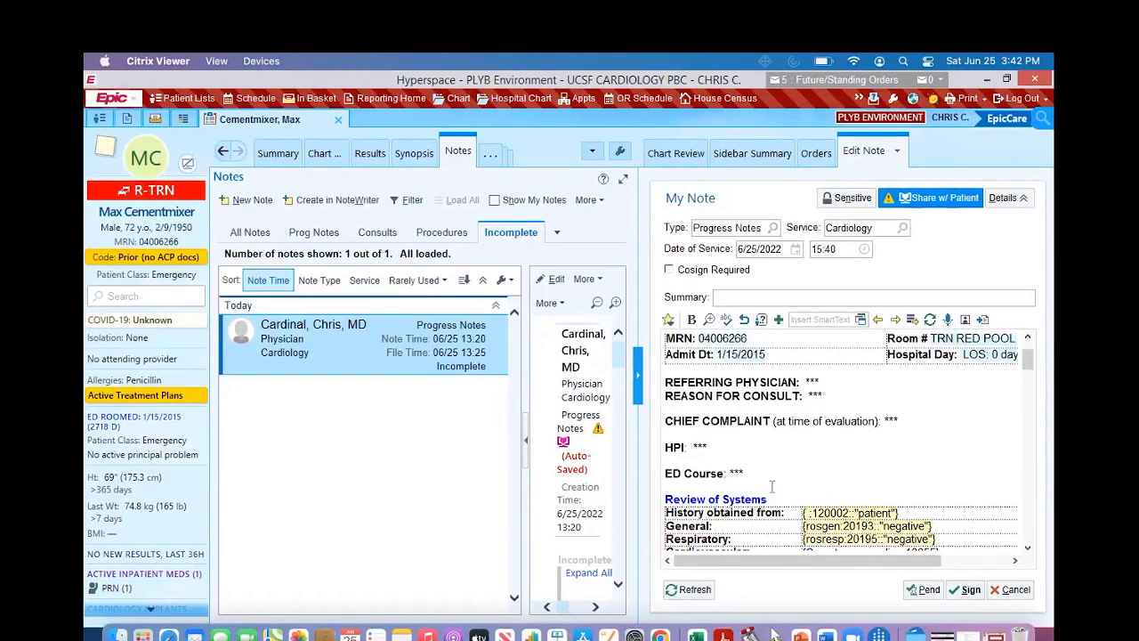
left_click_drag(786, 496, 899, 538)
key("BackSpace")
left_click_drag(785, 517, 665, 410)
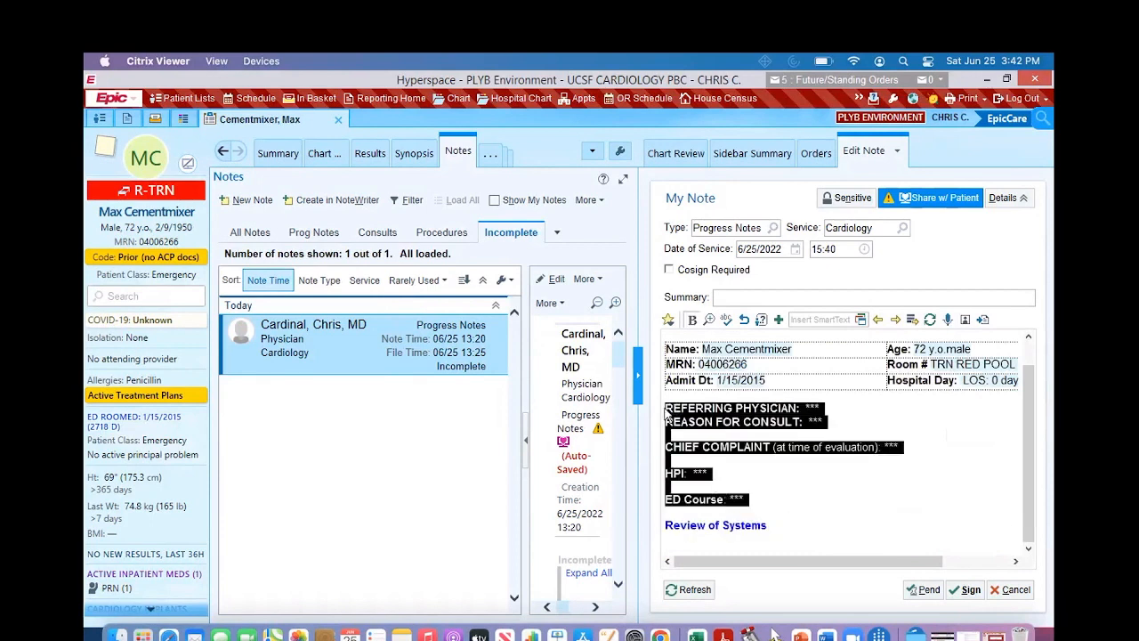
key("BackSpace")
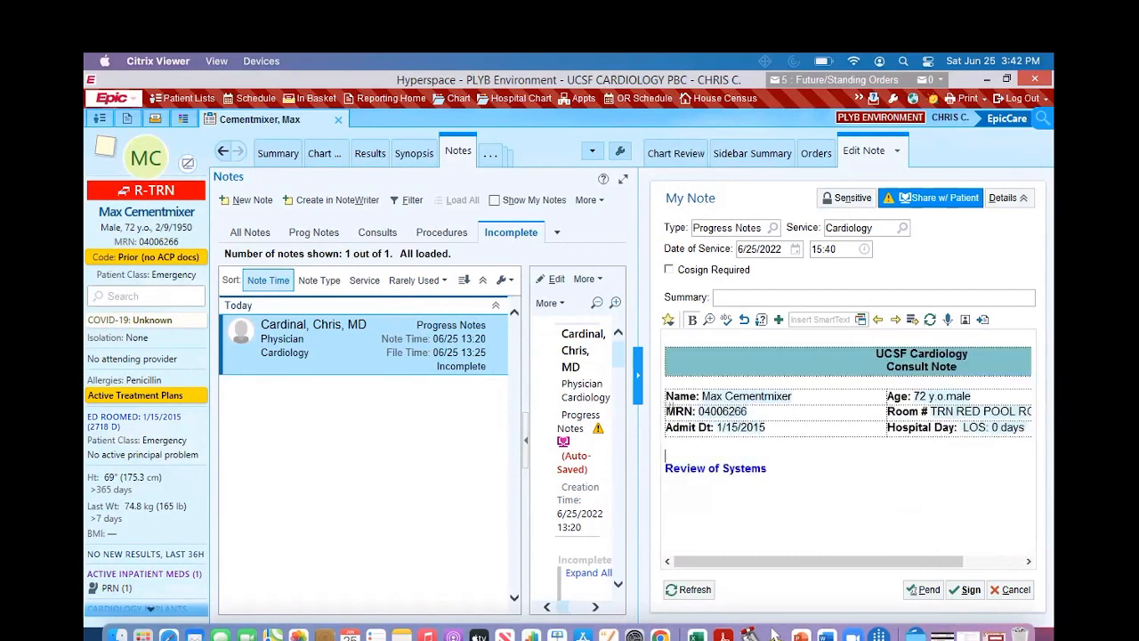
left_click(965, 589)
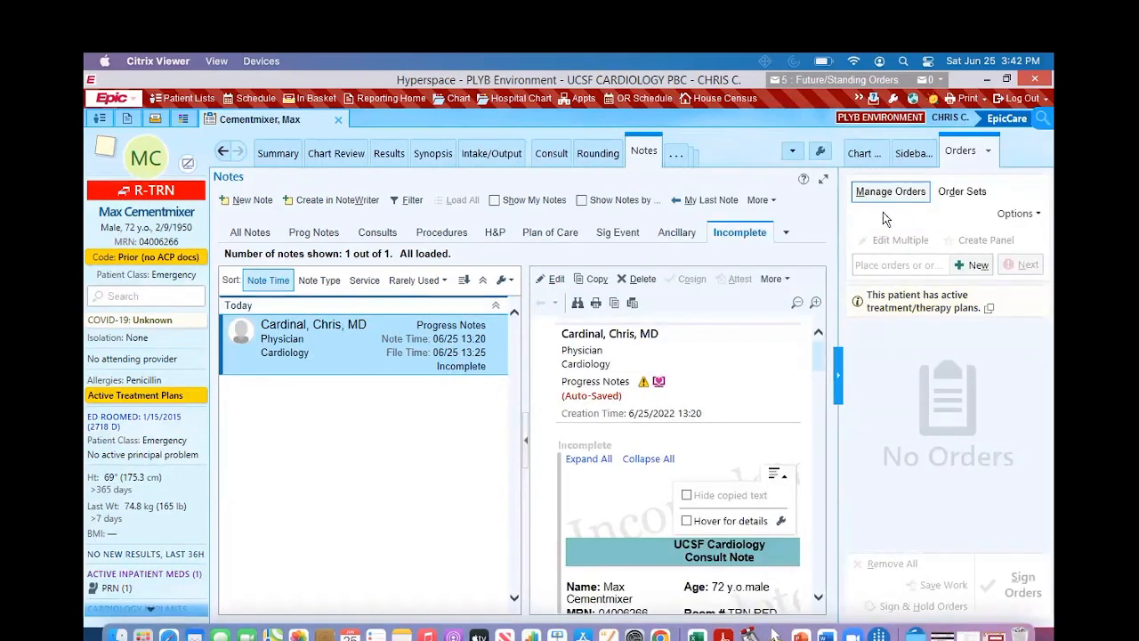
Step: Create a new note and set its type to Progress Notes
left_click(248, 201)
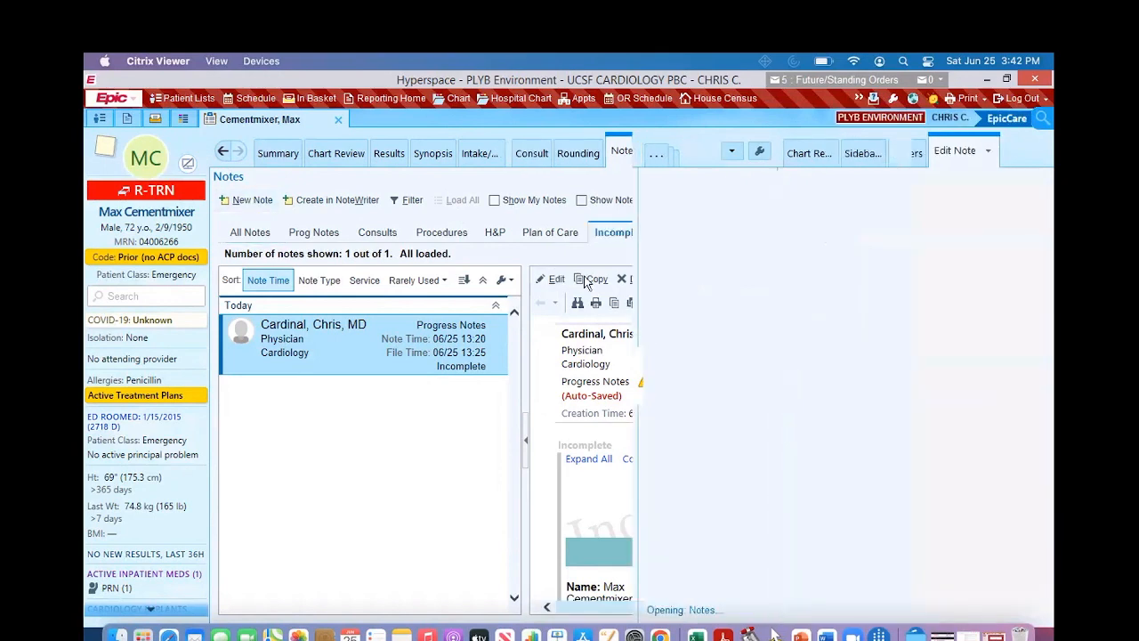
left_click(722, 230)
type("progr")
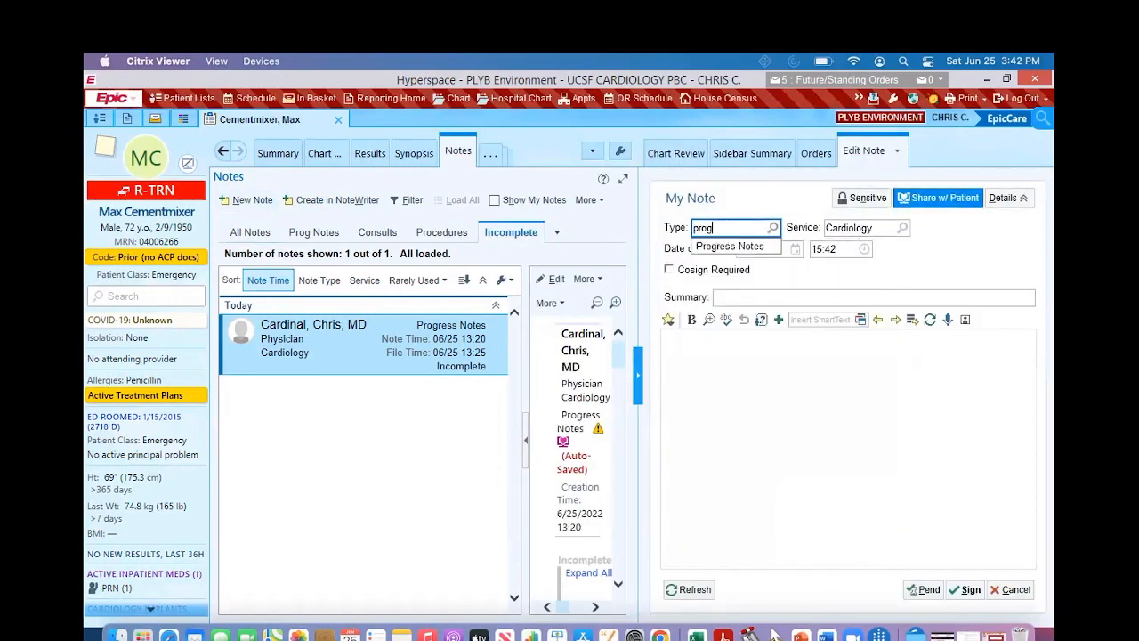
left_click(725, 246)
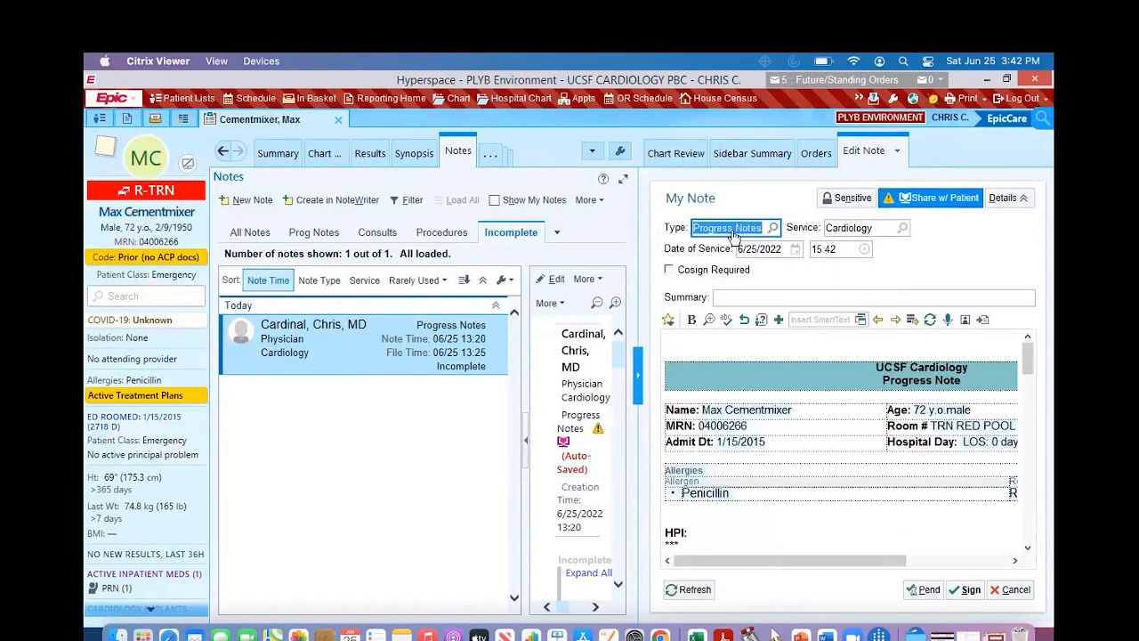
Step: Clear the note type and reselect Progress Notes from the full category list
key("BackSpace")
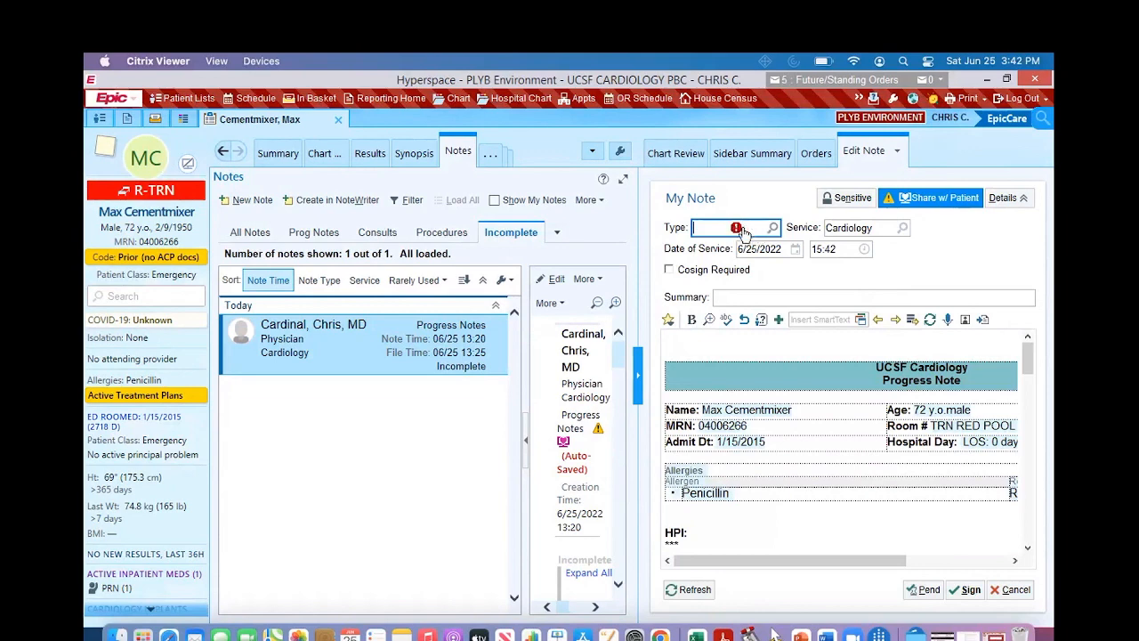
left_click(772, 229)
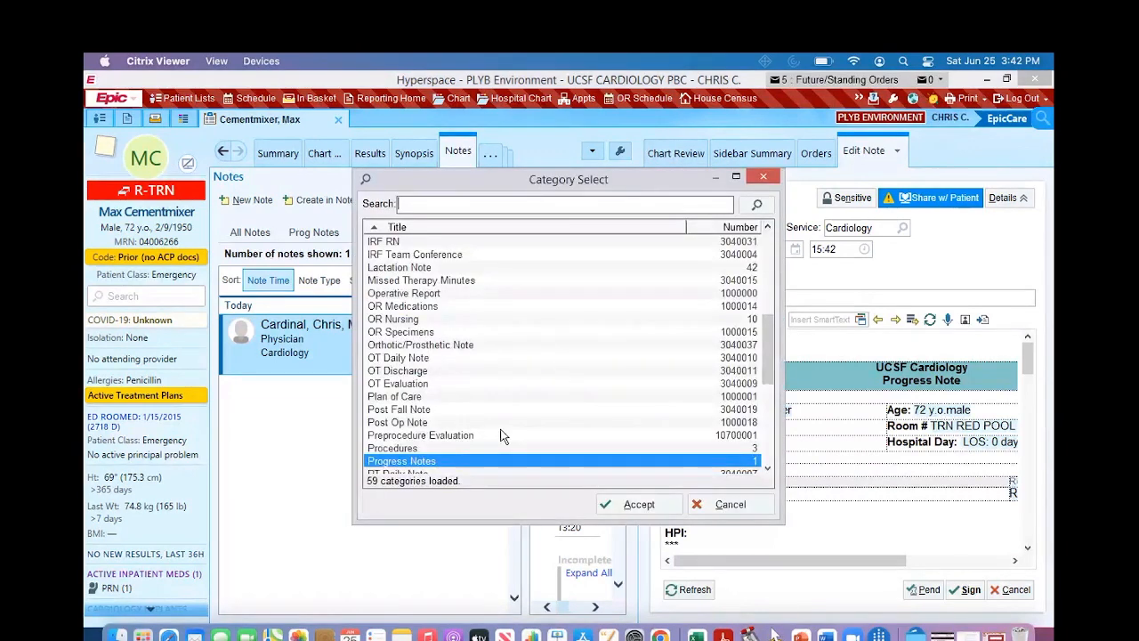
scroll(452, 469, "down", 2)
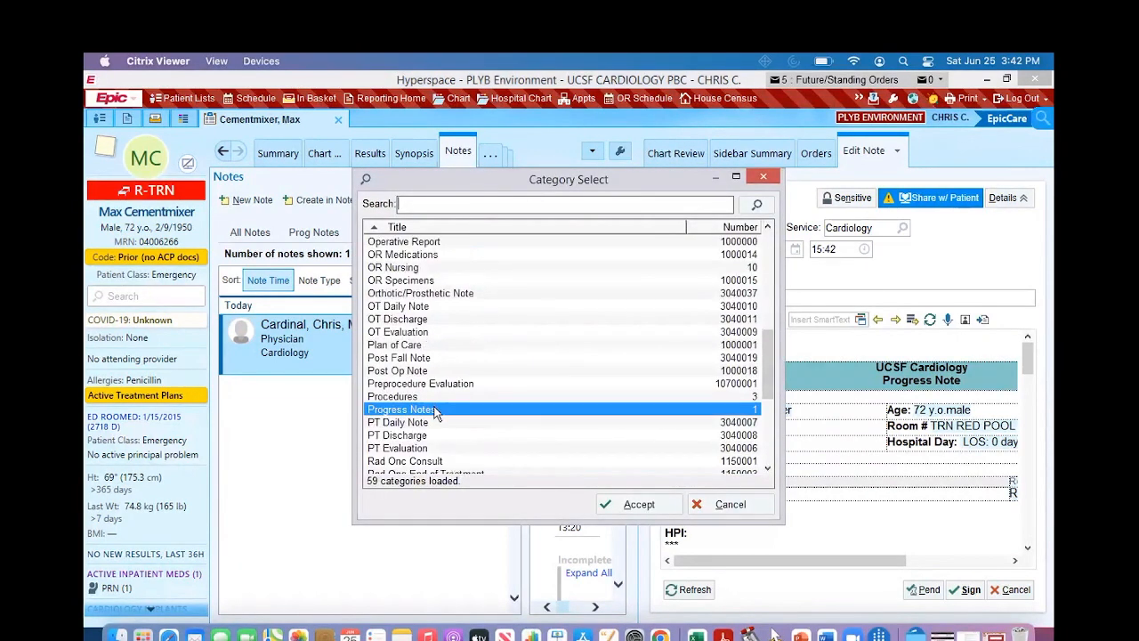
left_click(618, 501)
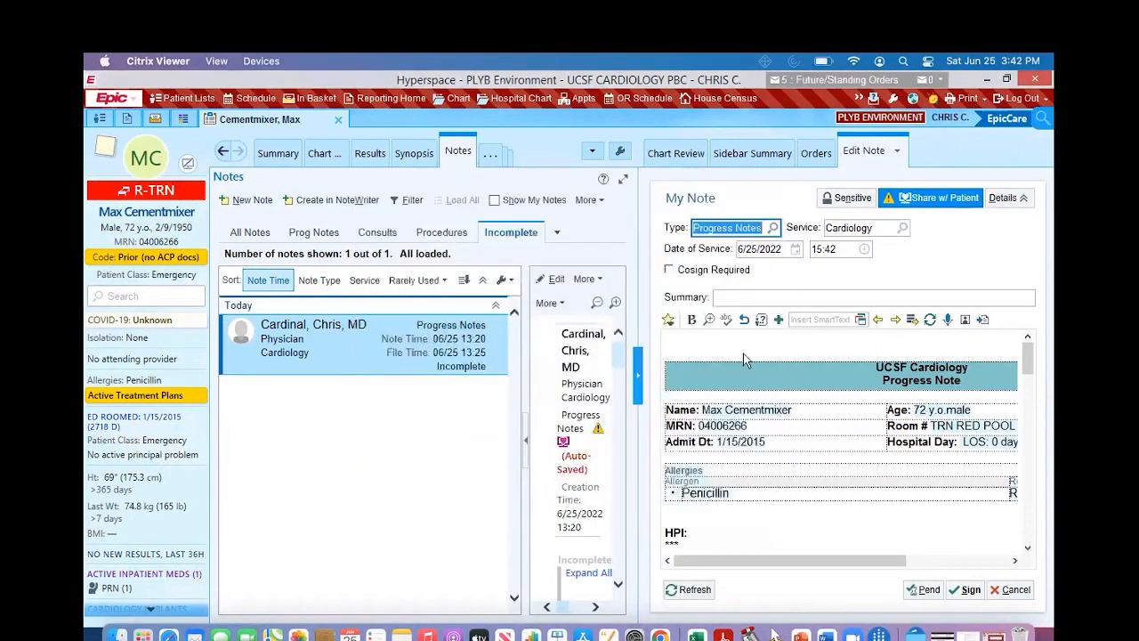
Step: Delete all of the template text from the body of the new progress note
left_click(754, 348)
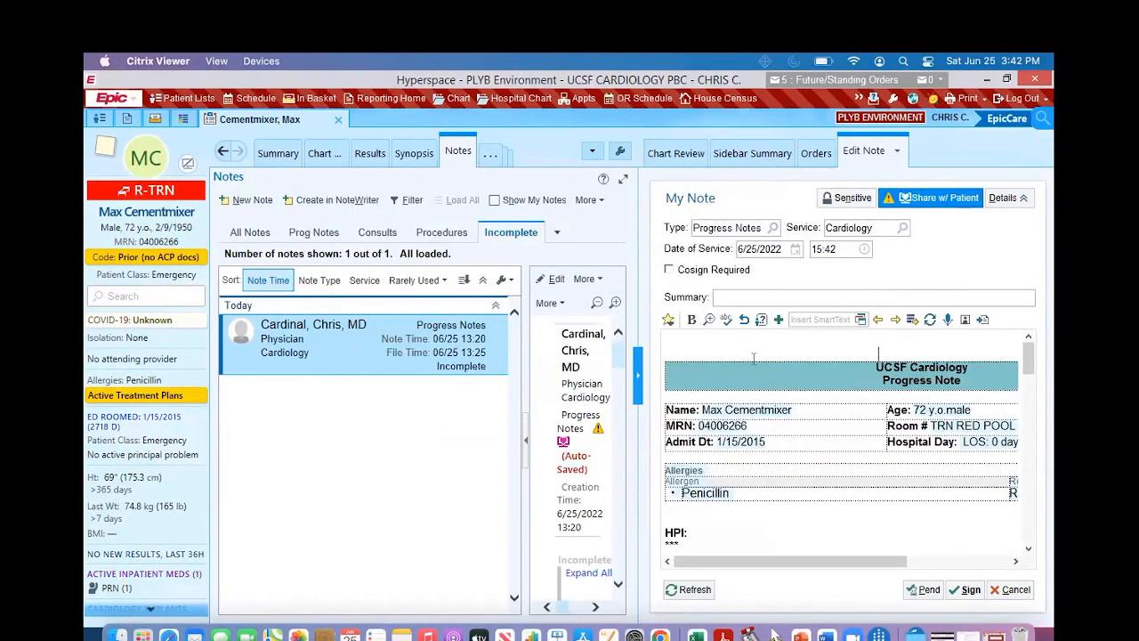
key("ctrl+a")
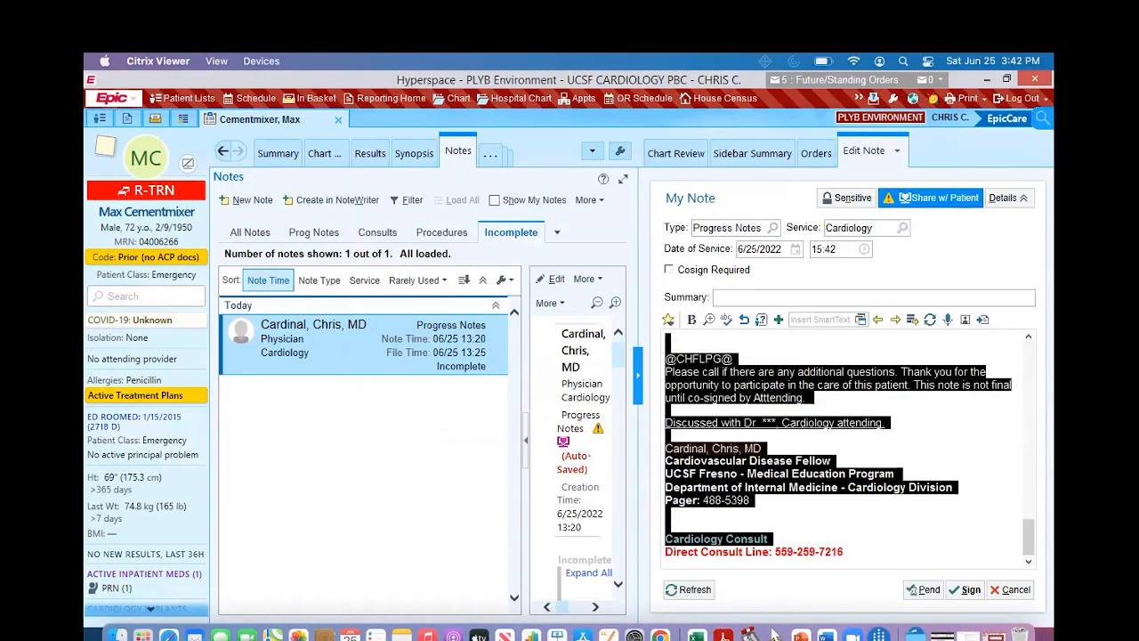
key("BackSpace")
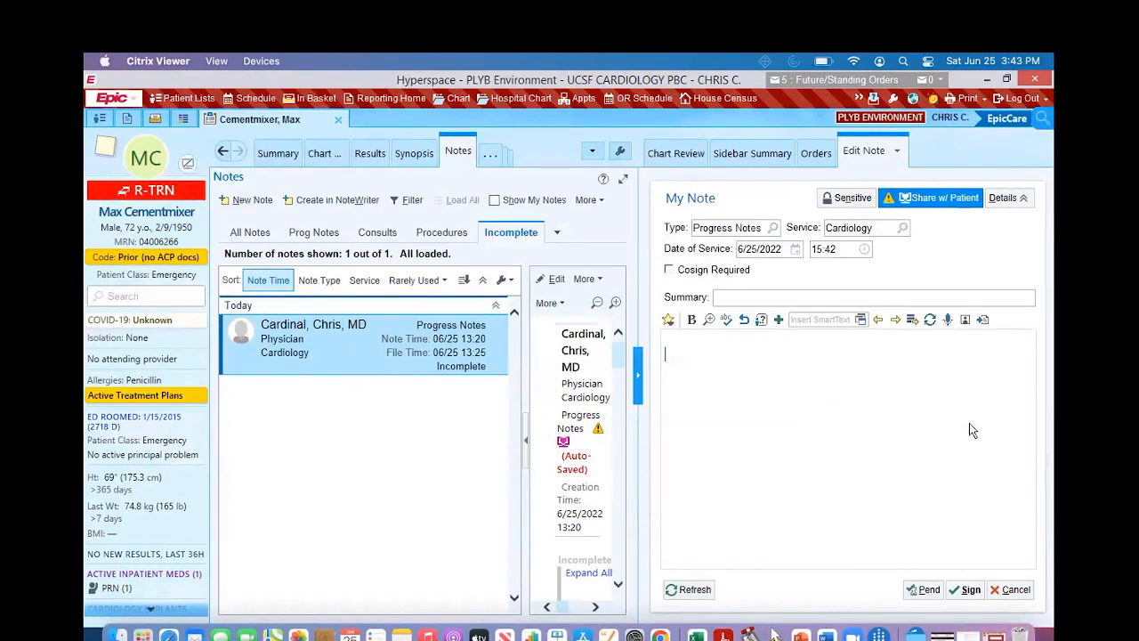
Step: Copy the signed 6/25/2022 15:40 progress note into the empty note, searching all encounters with the encounter filters removed
left_click(984, 320)
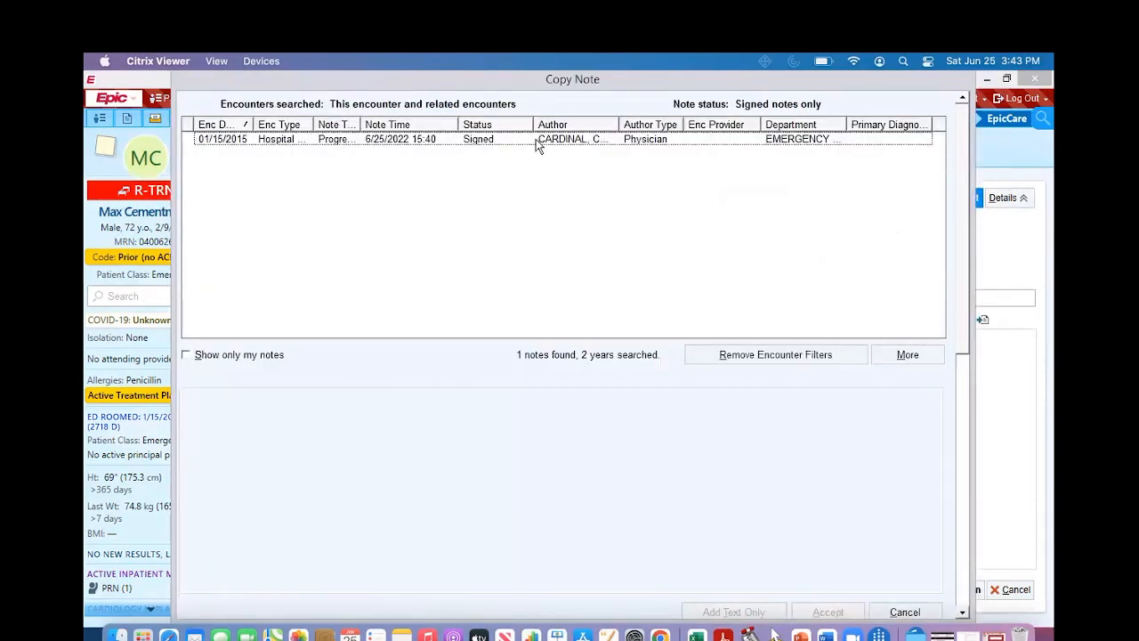
left_click(707, 361)
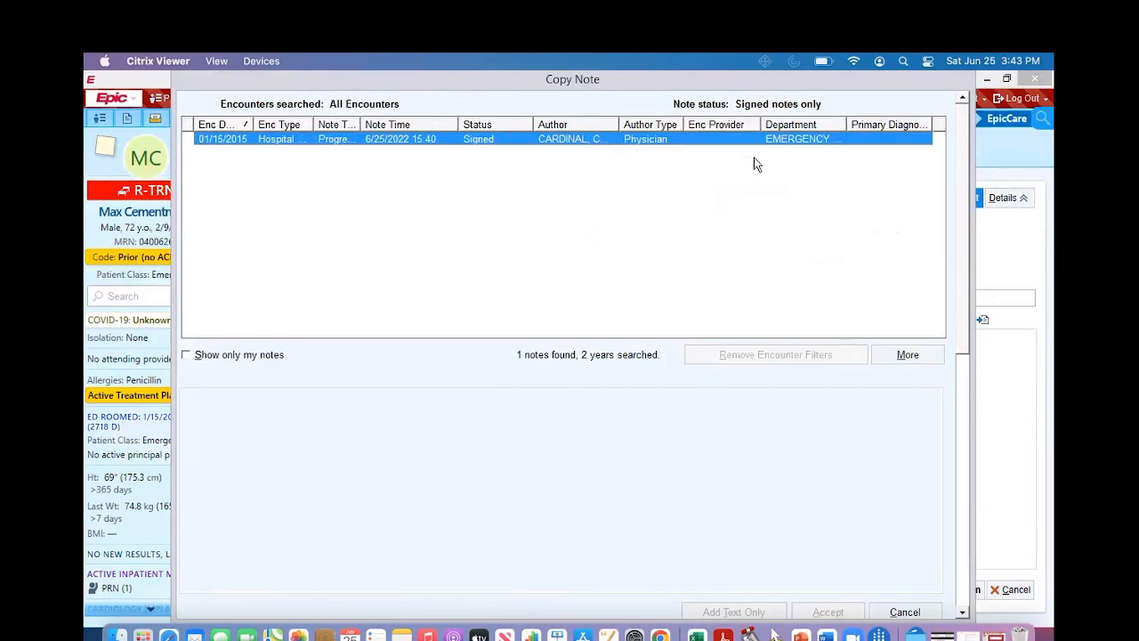
left_click(585, 140)
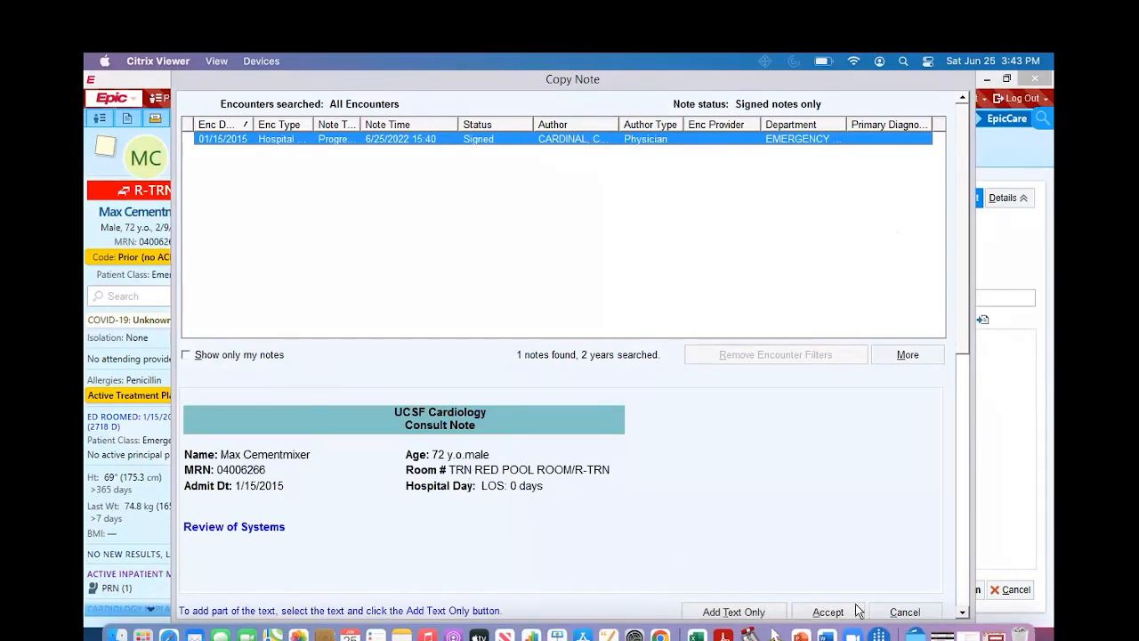
left_click(828, 613)
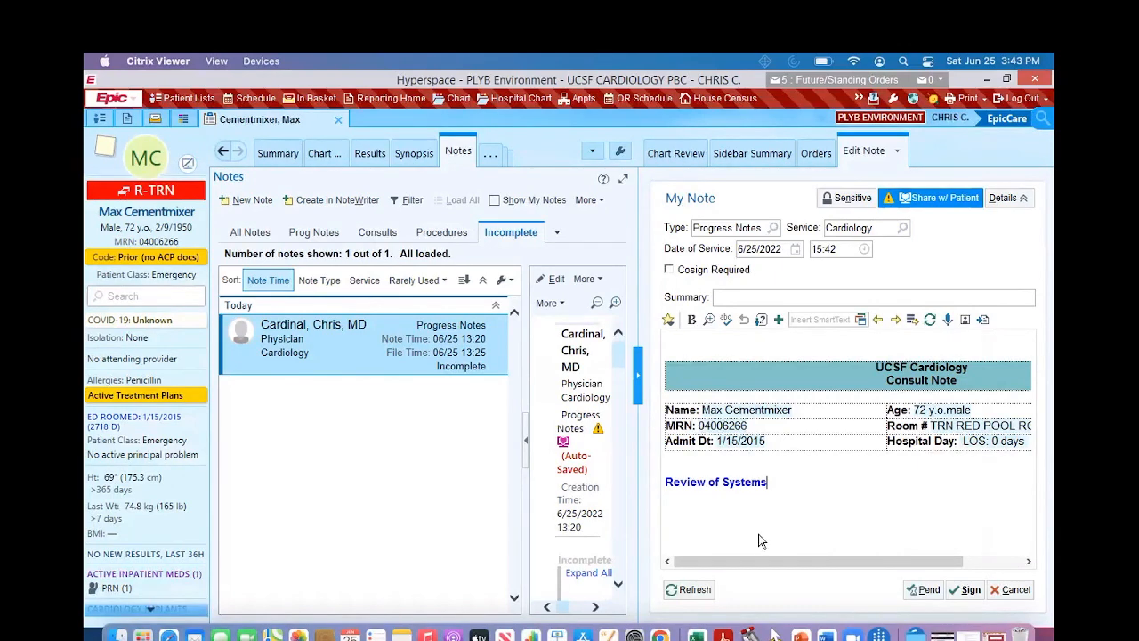
Step: Cancel the new progress note, confirm discarding it, and show the overview of open desktop windows
left_click(1017, 598)
left_click(598, 381)
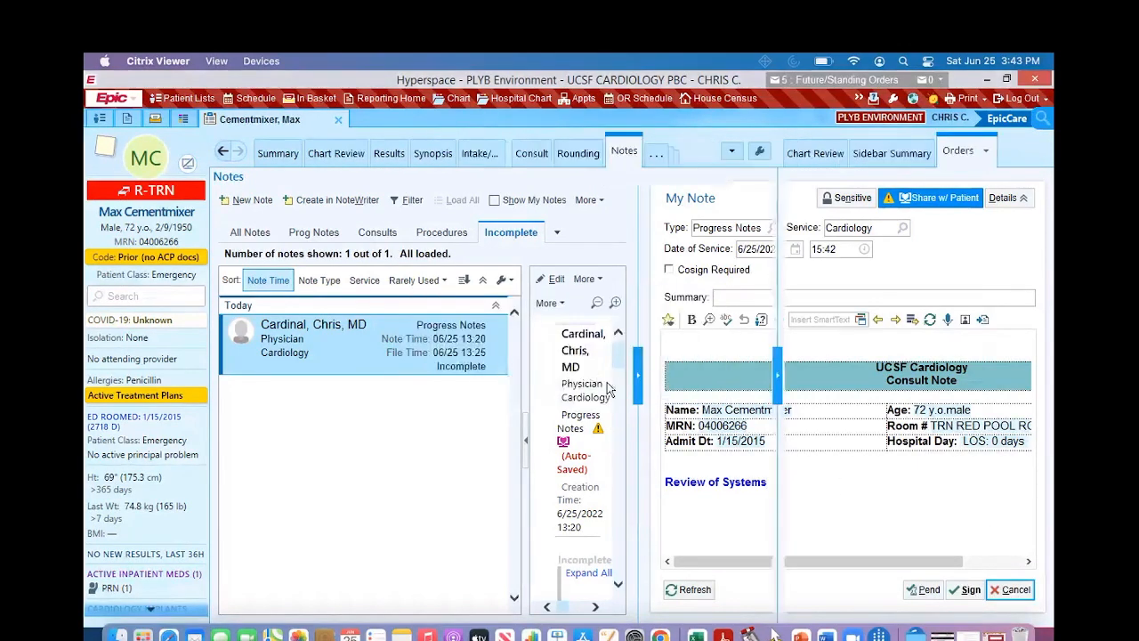
key("ctrl+Up")
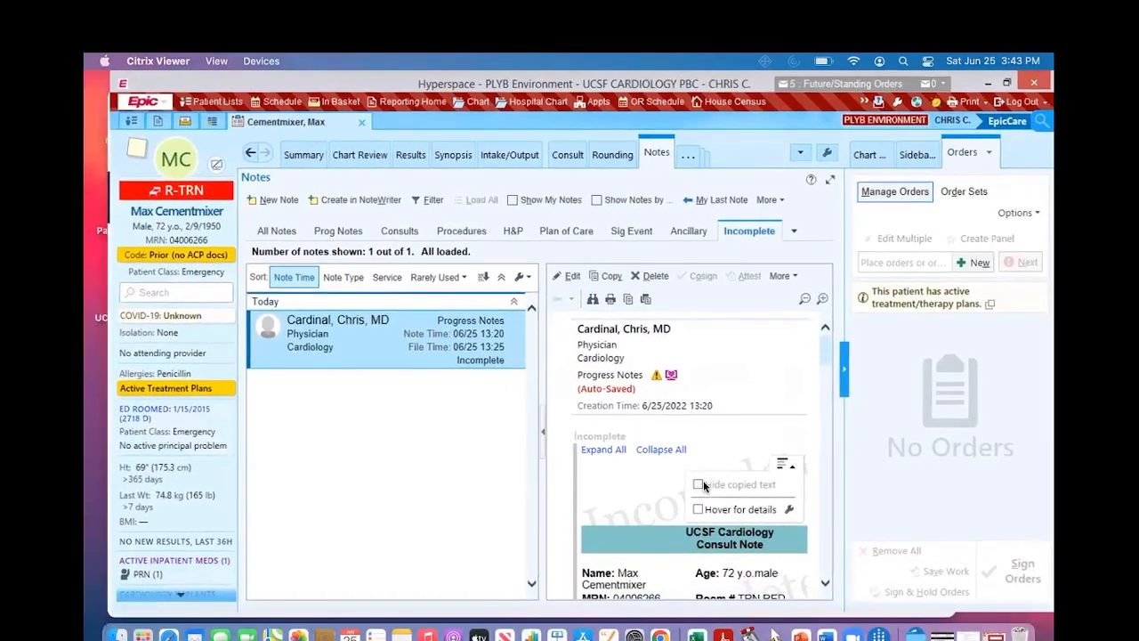